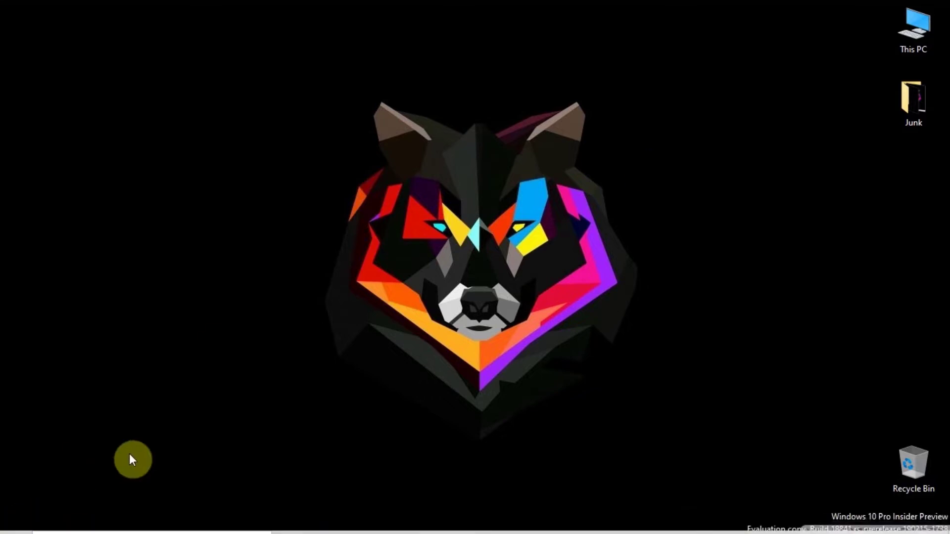
Launch Adobe Premiere Pro CC 2019 from the Adobe group in Start
{"action": "key", "text": "super"}
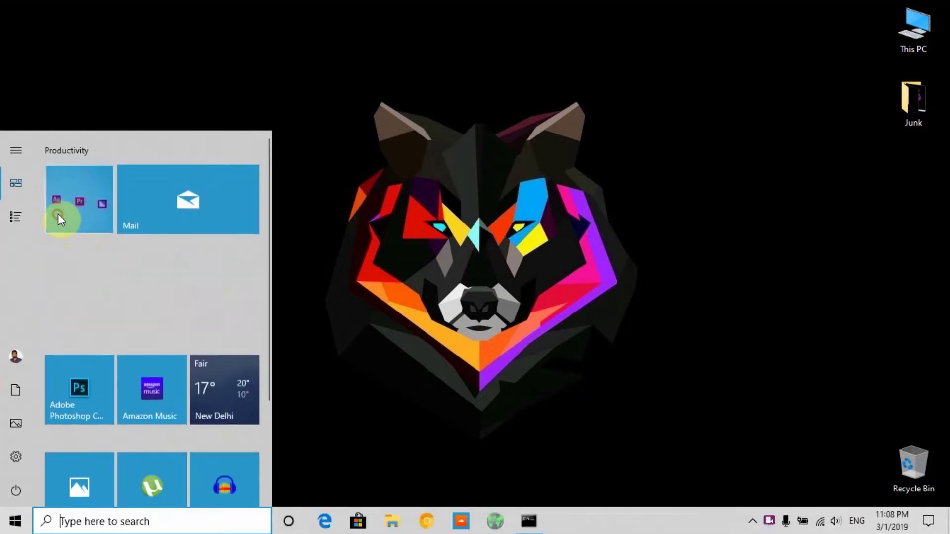
{"action": "left_click", "coordinate": [59, 216]}
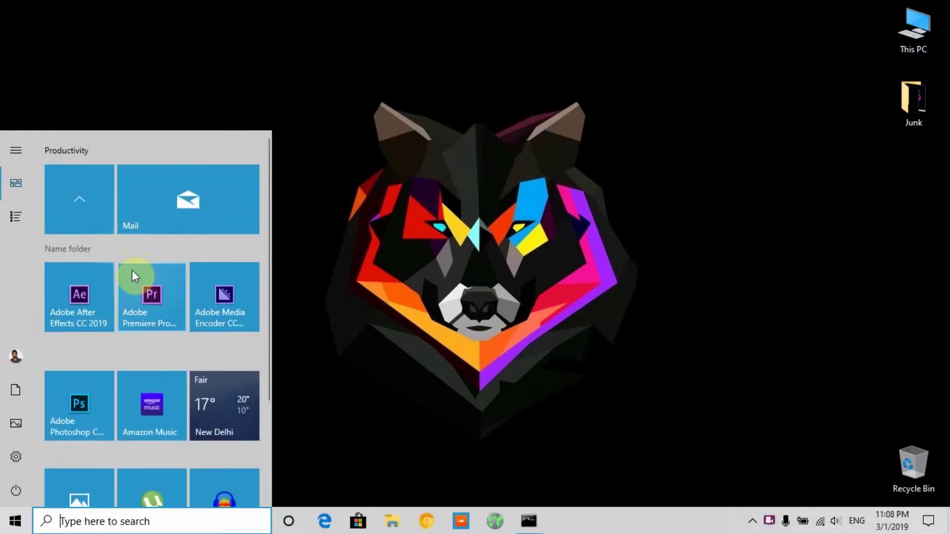
{"action": "left_click", "coordinate": [168, 293]}
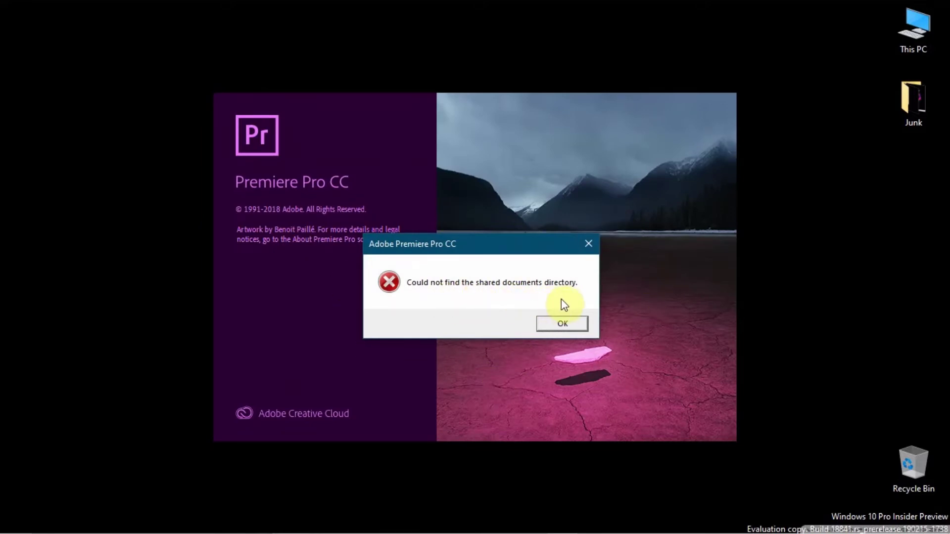
Dismiss the shared-documents error and open Virus & threat protection in Windows Security
{"action": "left_click", "coordinate": [560, 329]}
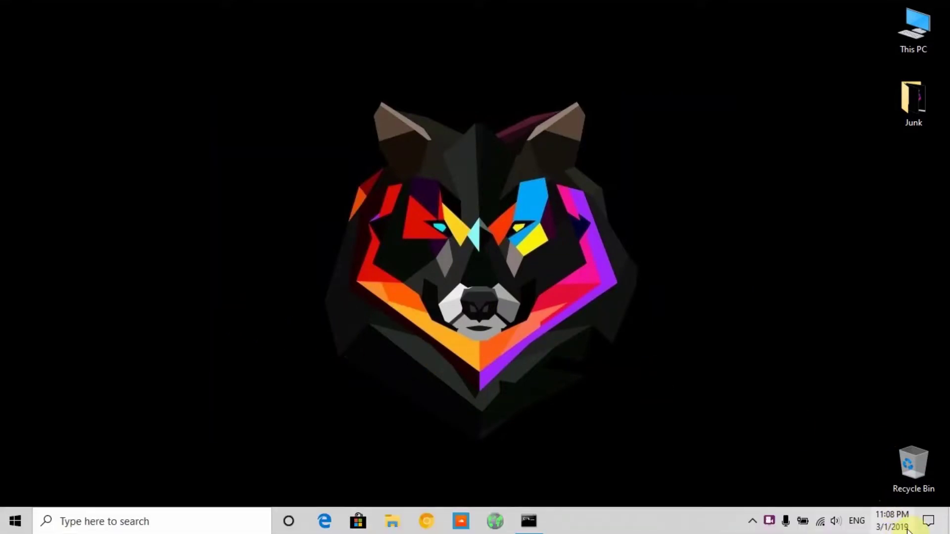
{"action": "left_click", "coordinate": [754, 521]}
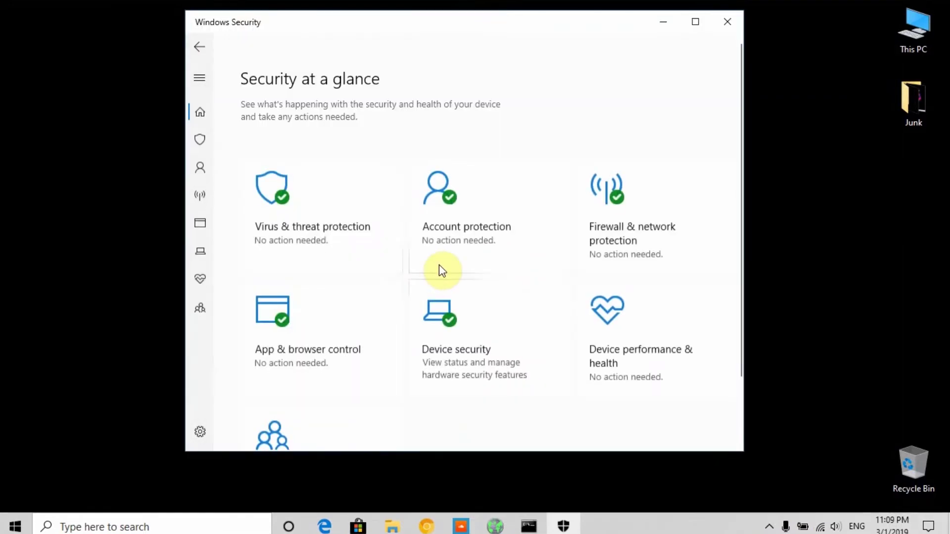
{"action": "left_click", "coordinate": [371, 245]}
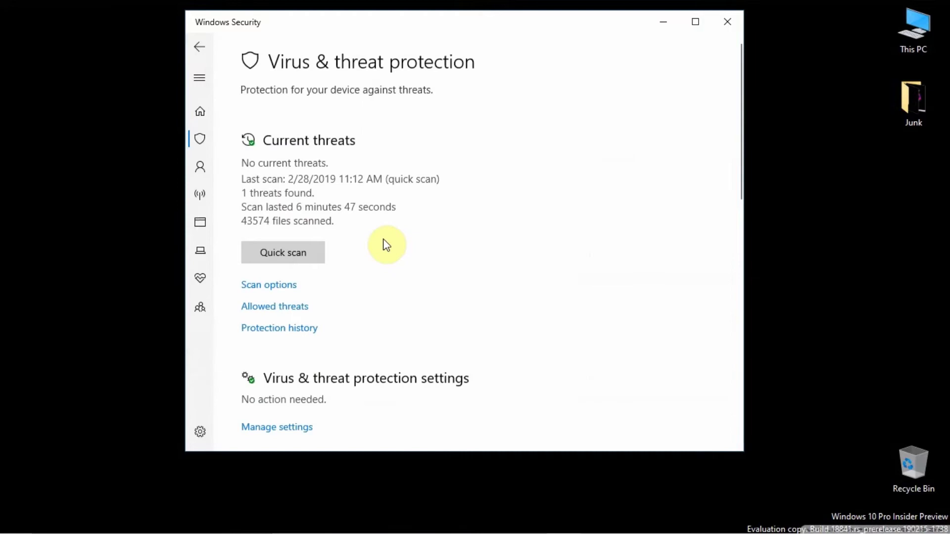
{"action": "scroll", "coordinate": [387, 249], "scroll_direction": "down", "scroll_amount": 2}
{"action": "scroll", "coordinate": [388, 248], "scroll_direction": "down", "scroll_amount": 2}
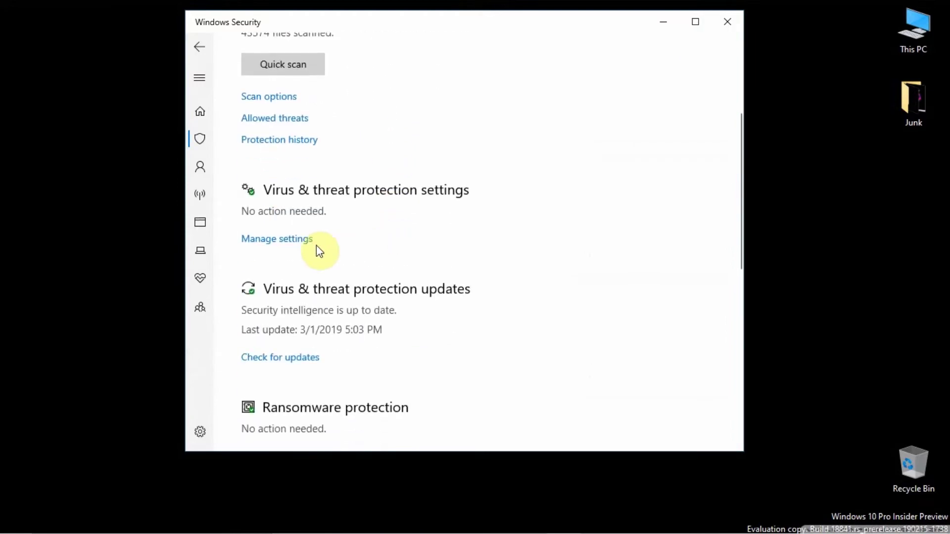
{"action": "scroll", "coordinate": [327, 249], "scroll_direction": "down", "scroll_amount": 3}
{"action": "scroll", "coordinate": [319, 238], "scroll_direction": "up", "scroll_amount": 3}
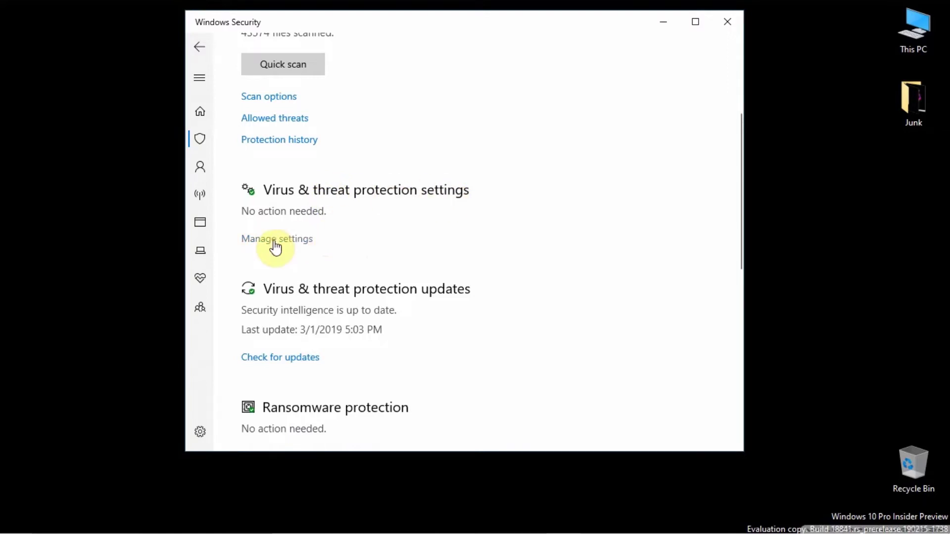
{"action": "left_click", "coordinate": [300, 244]}
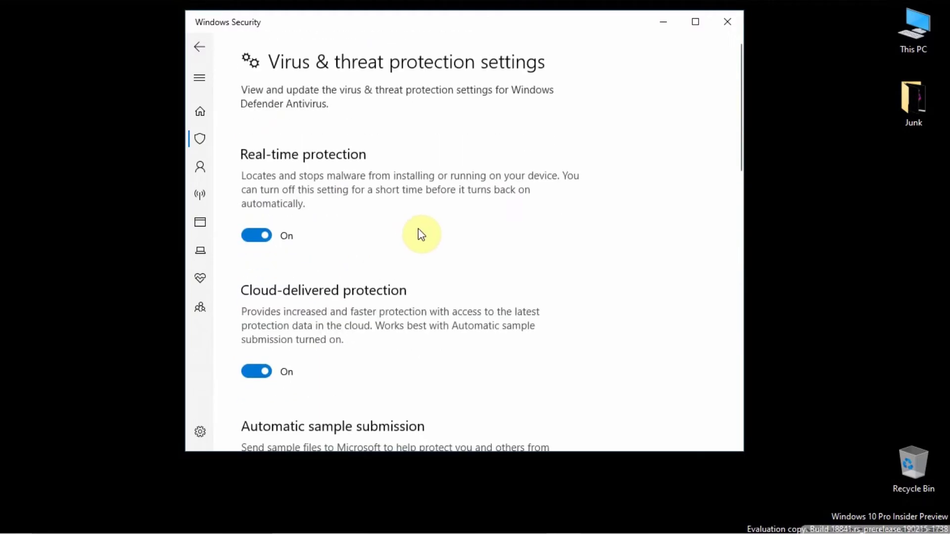
{"action": "scroll", "coordinate": [421, 234], "scroll_direction": "down", "scroll_amount": 5}
{"action": "scroll", "coordinate": [420, 229], "scroll_direction": "down", "scroll_amount": 3}
{"action": "scroll", "coordinate": [420, 229], "scroll_direction": "up", "scroll_amount": 1}
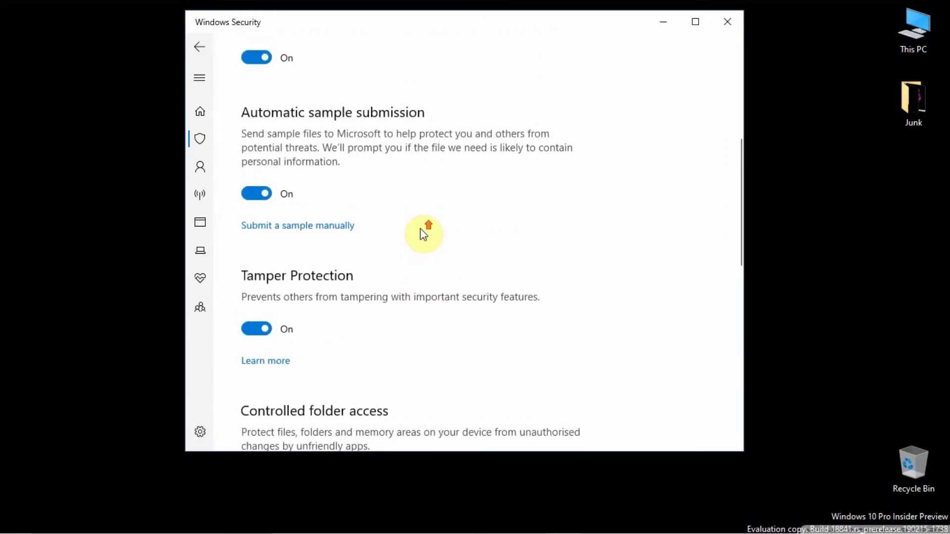
{"action": "scroll", "coordinate": [421, 229], "scroll_direction": "down", "scroll_amount": 2}
{"action": "scroll", "coordinate": [420, 231], "scroll_direction": "down", "scroll_amount": 1}
{"action": "scroll", "coordinate": [420, 232], "scroll_direction": "down", "scroll_amount": 2}
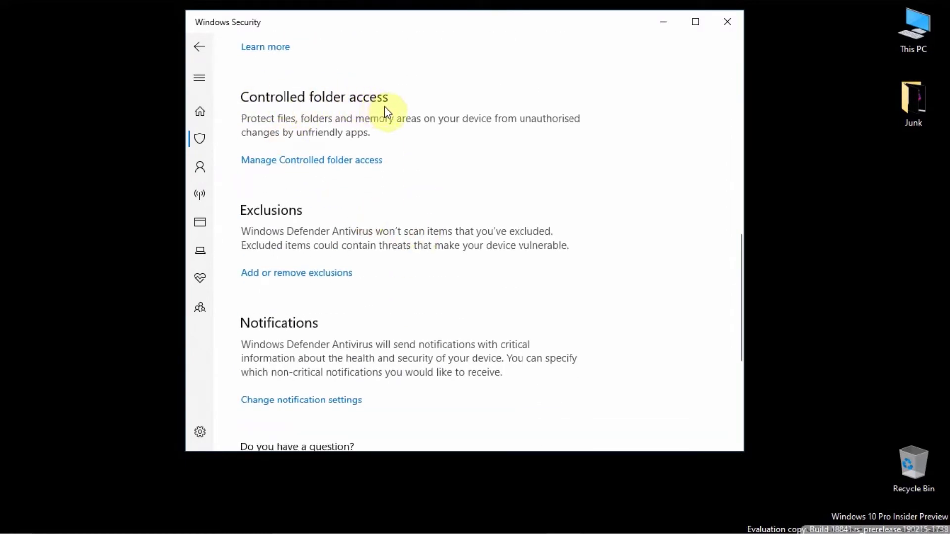
Switch the Controlled folder access toggle to Off on the Ransomware protection page
{"action": "left_click", "coordinate": [314, 166]}
{"action": "scroll", "coordinate": [360, 175], "scroll_direction": "down", "scroll_amount": 1}
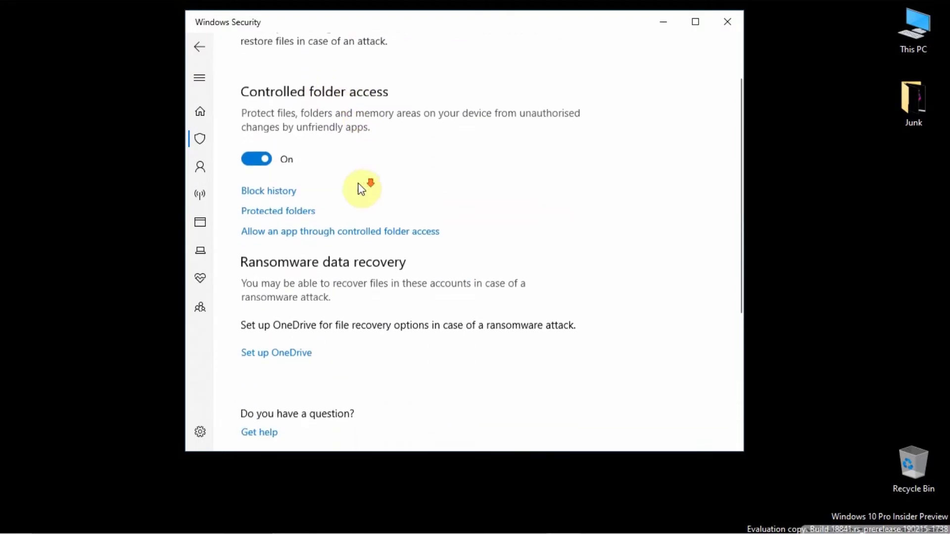
{"action": "left_click", "coordinate": [251, 162]}
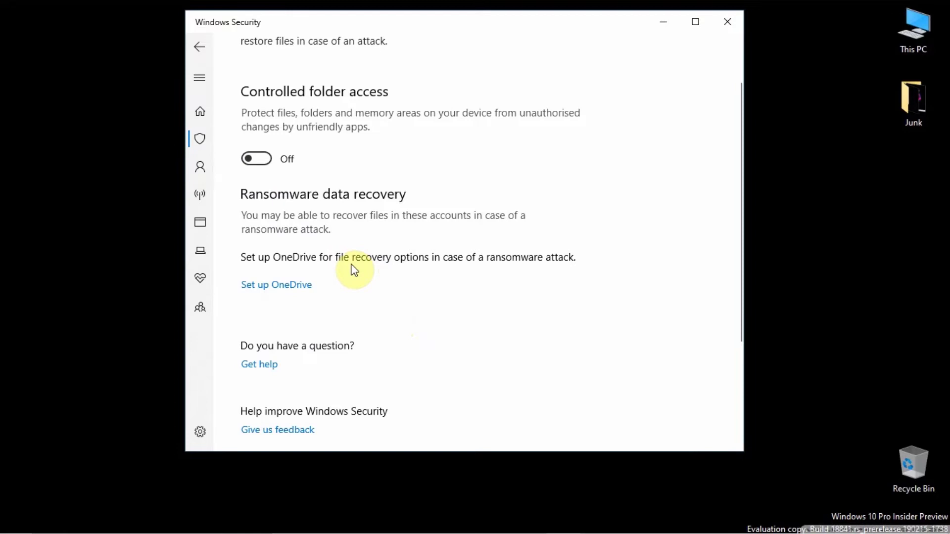
Relaunch Premiere Pro CC 2019 from the Adobe Start group, then return to Windows Security
{"action": "left_click", "coordinate": [41, 413]}
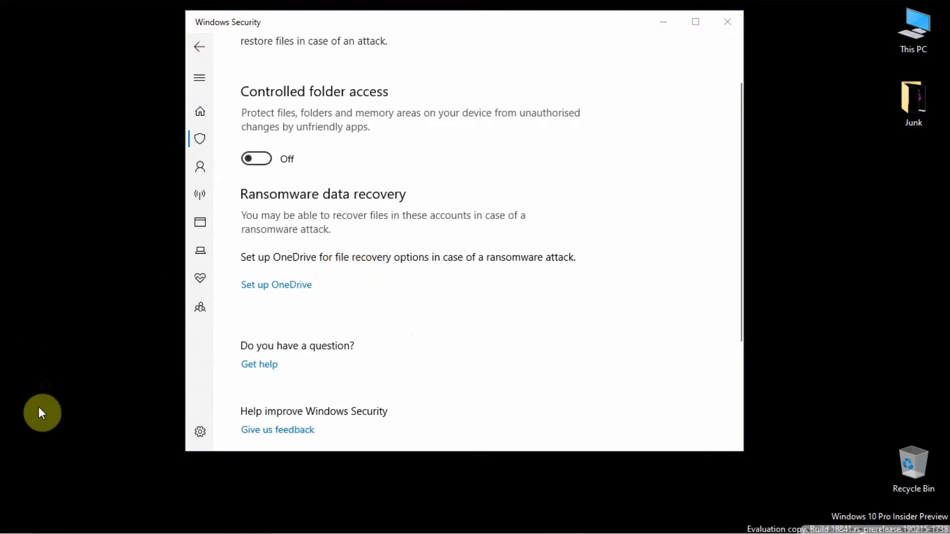
{"action": "left_click", "coordinate": [14, 520]}
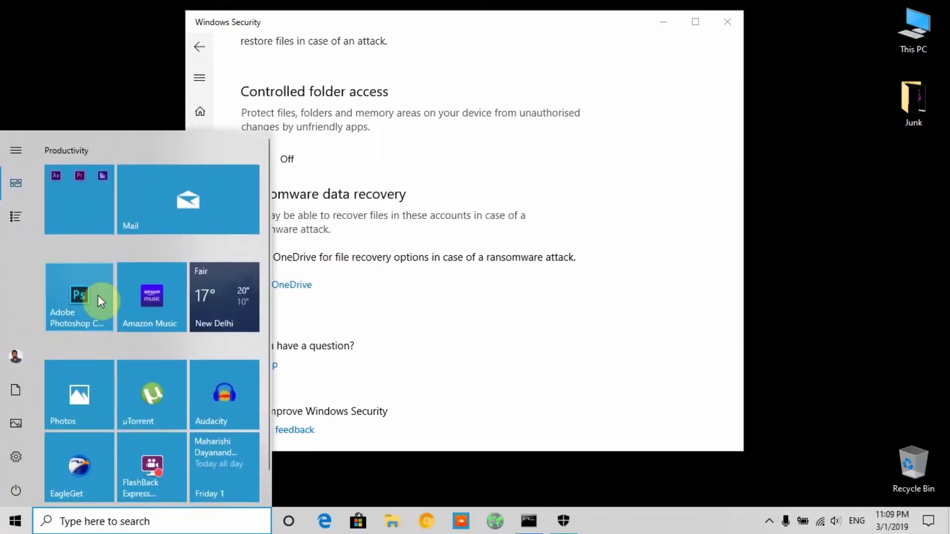
{"action": "left_click", "coordinate": [85, 221]}
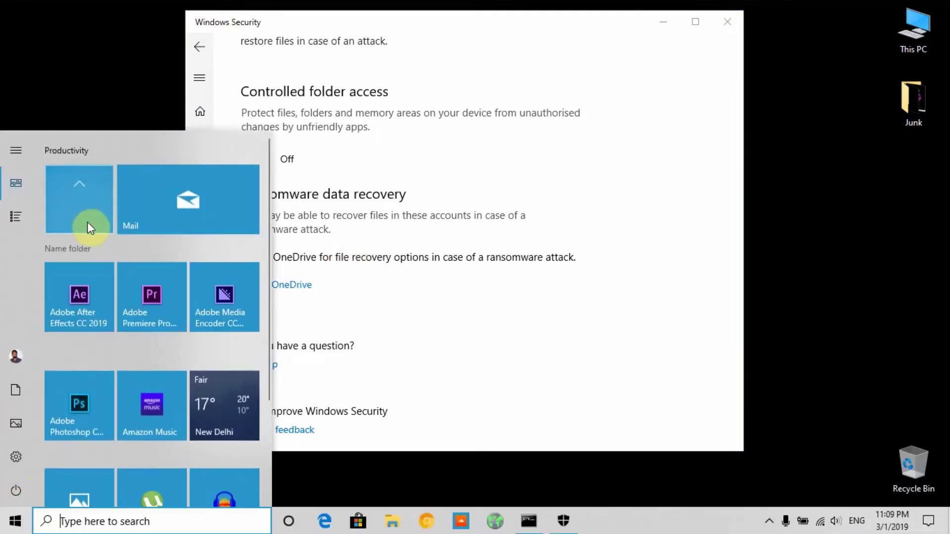
{"action": "left_click", "coordinate": [161, 294]}
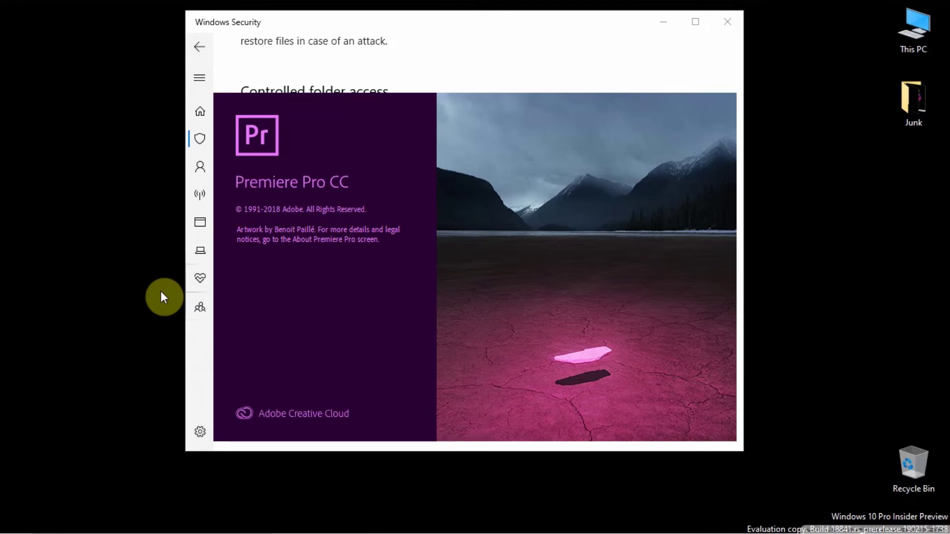
{"action": "left_click", "coordinate": [403, 27]}
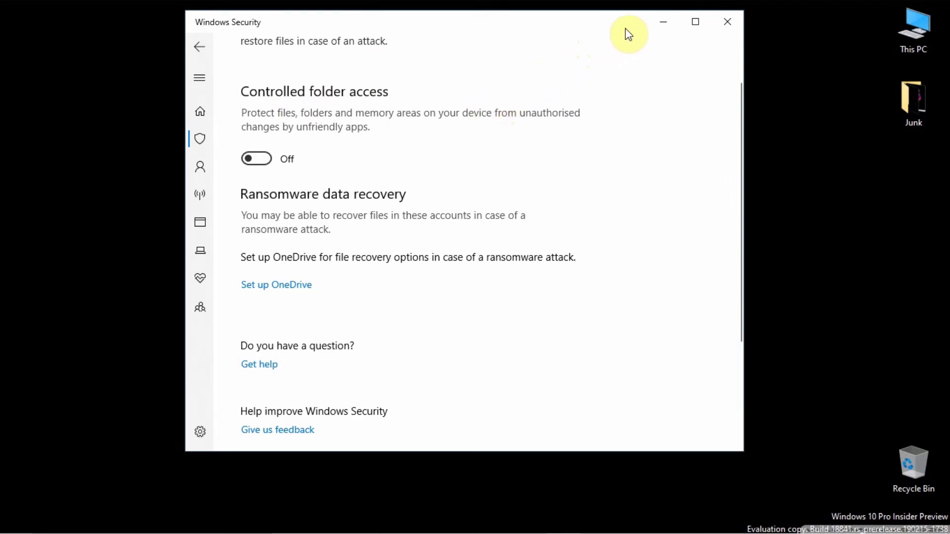
{"action": "left_click_drag", "start_coordinate": [599, 31], "coordinate": [523, 53]}
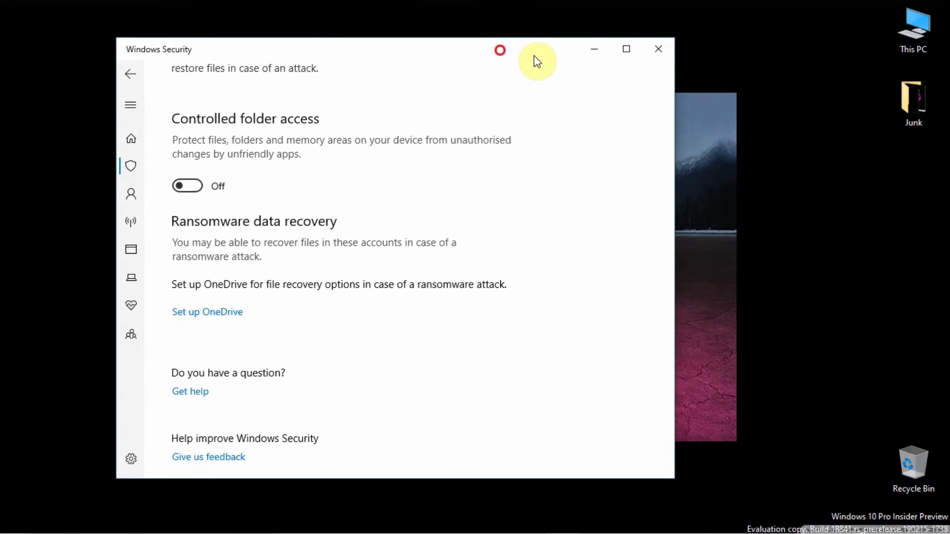